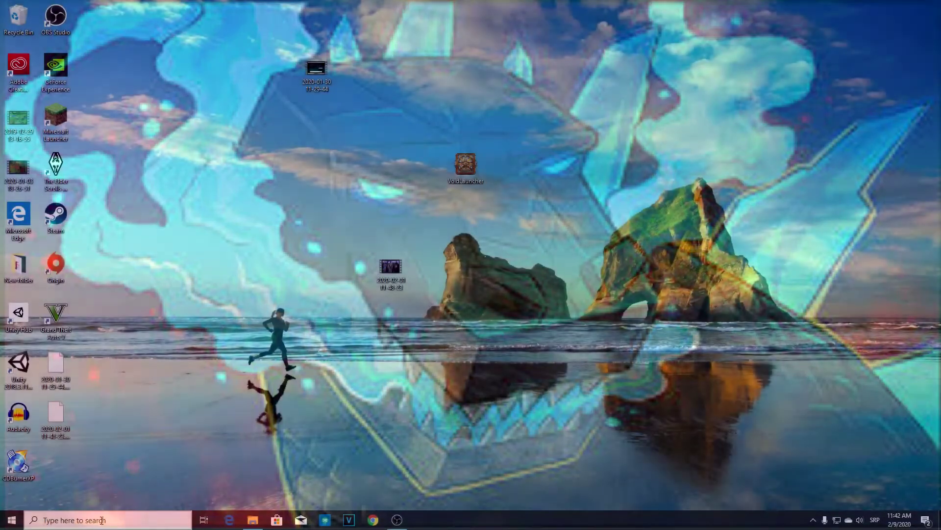
Open the AppData Roaming folder by searching Windows for %appdata%
left_click(104, 519)
type("%app")
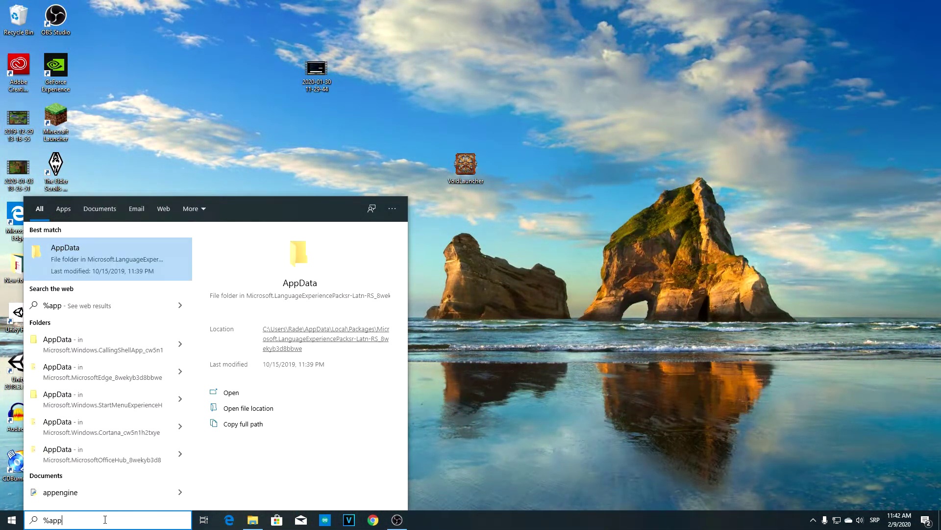
type("ad")
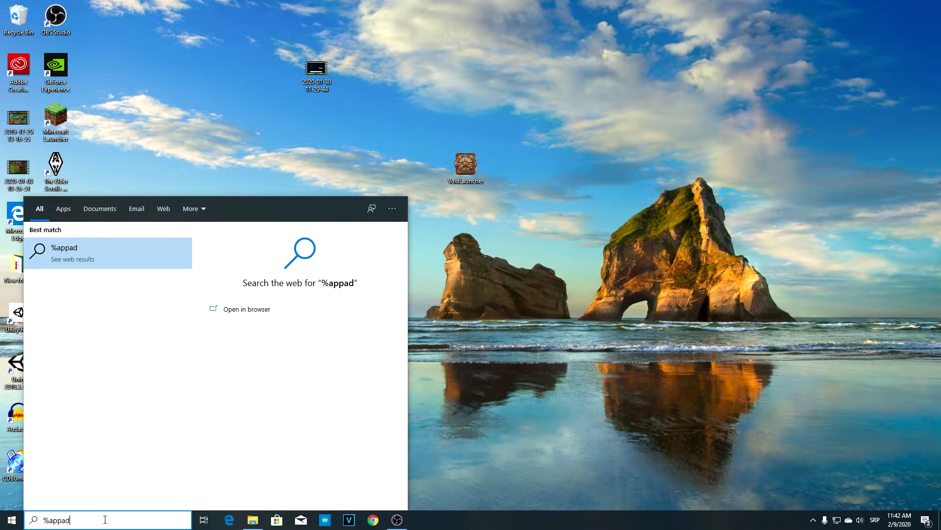
key("BackSpace")
key("BackSpace")
type("data")
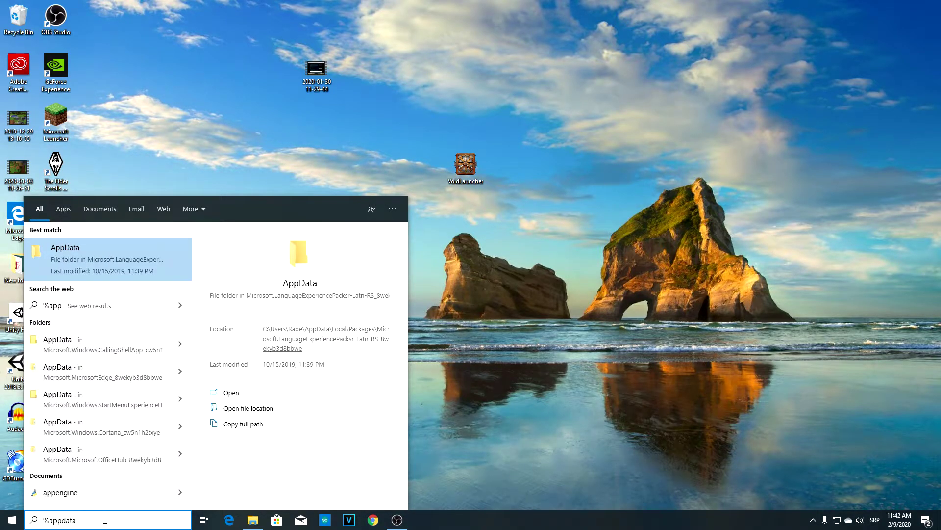
type("%")
key("Return")
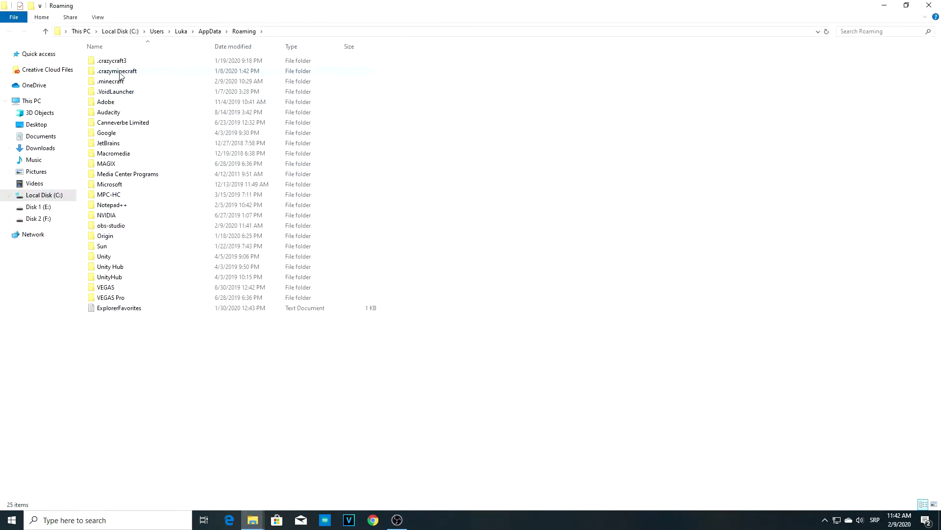
Open the config folder inside the .crazycraft3 folder
left_click(126, 64)
double_click(126, 65)
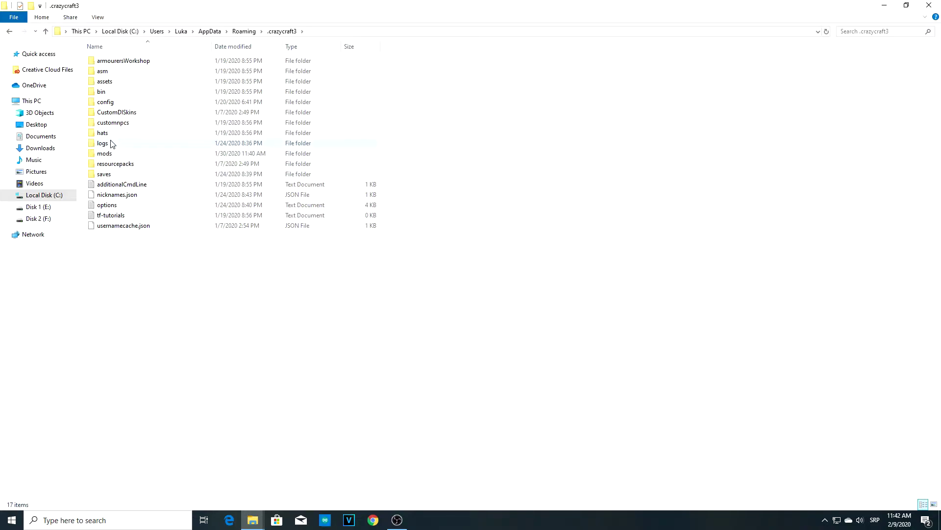
double_click(113, 103)
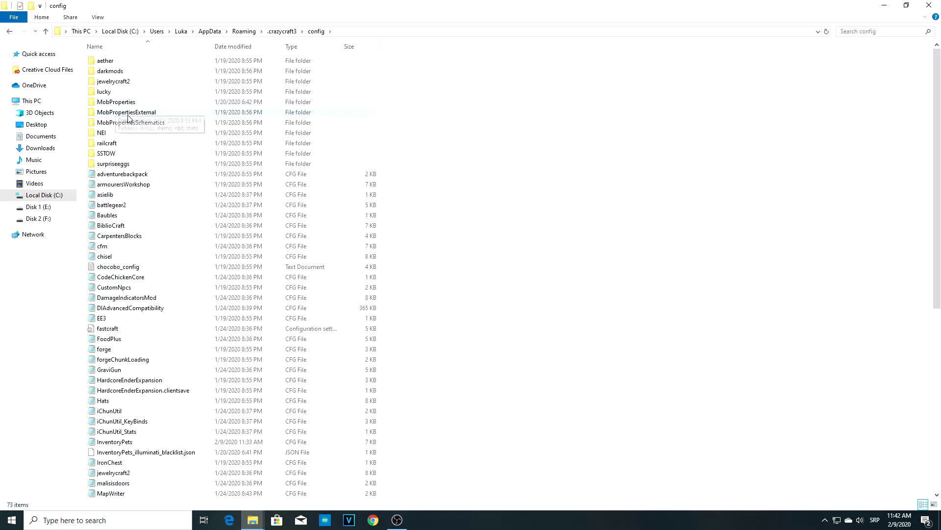
Find the SuperheroesUnlimitedMod configuration file in the config folder and open it
scroll(176, 239, "down", 10)
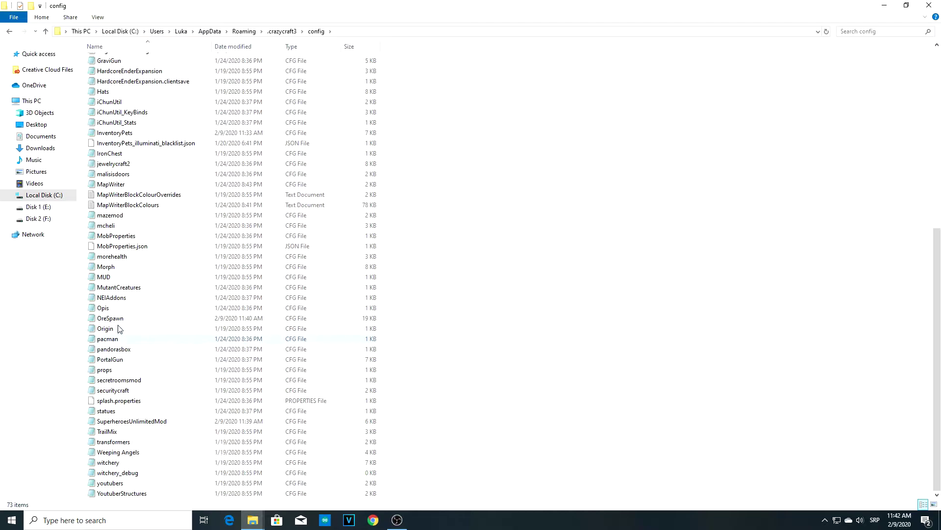
scroll(130, 258, "up", 10)
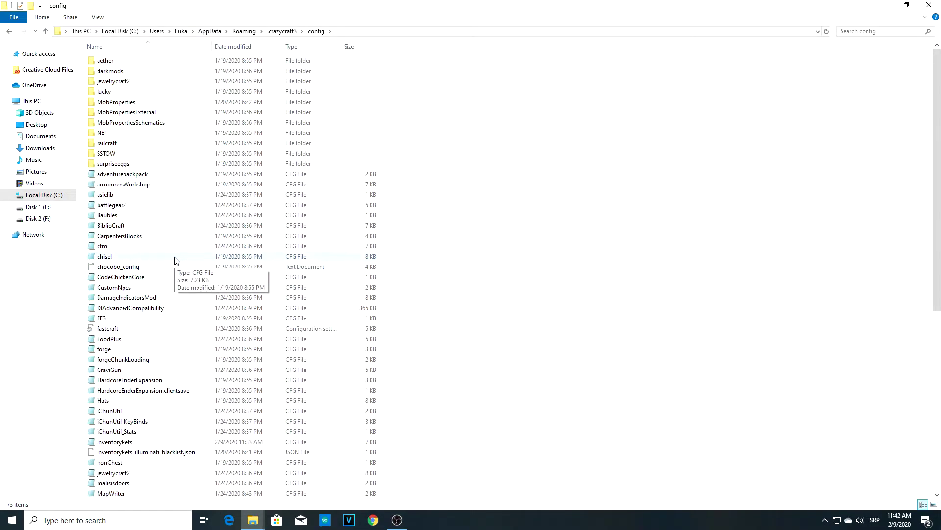
scroll(176, 267, "down", 4)
scroll(177, 269, "down", 2)
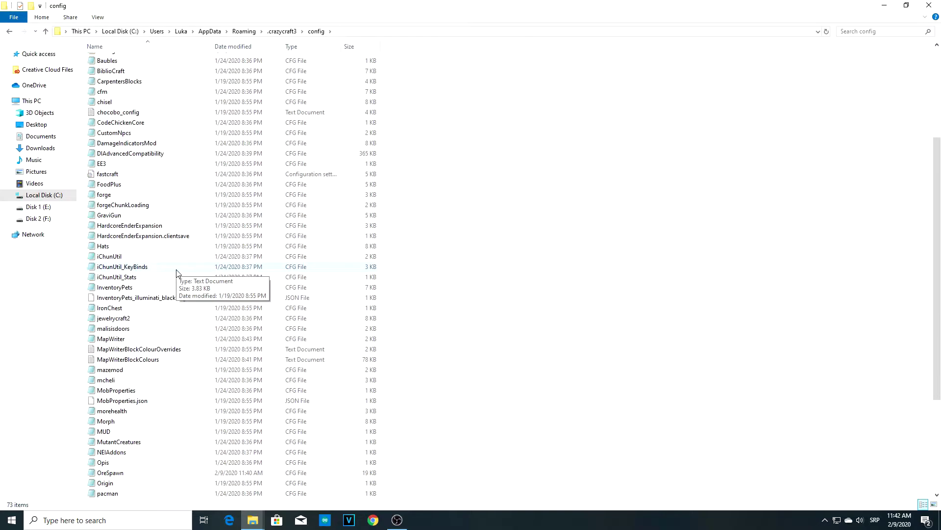
scroll(165, 379, "down", 3)
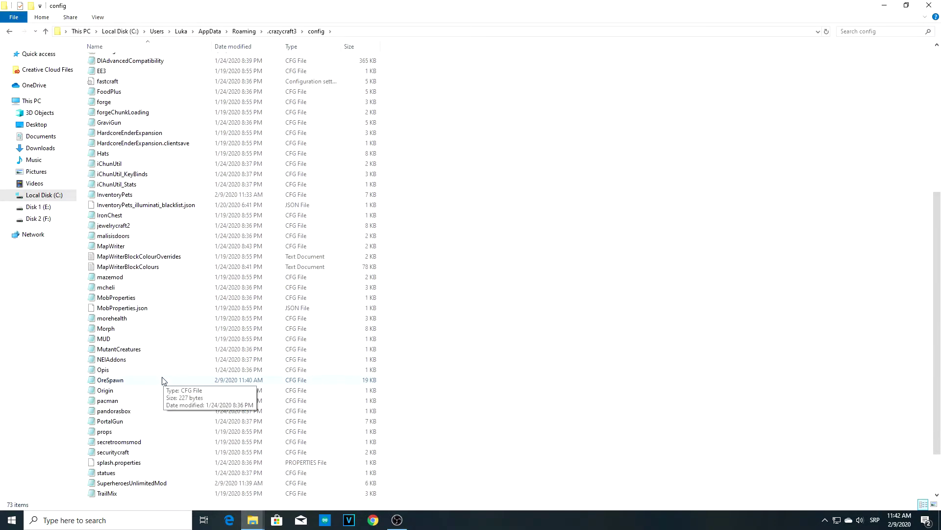
double_click(153, 454)
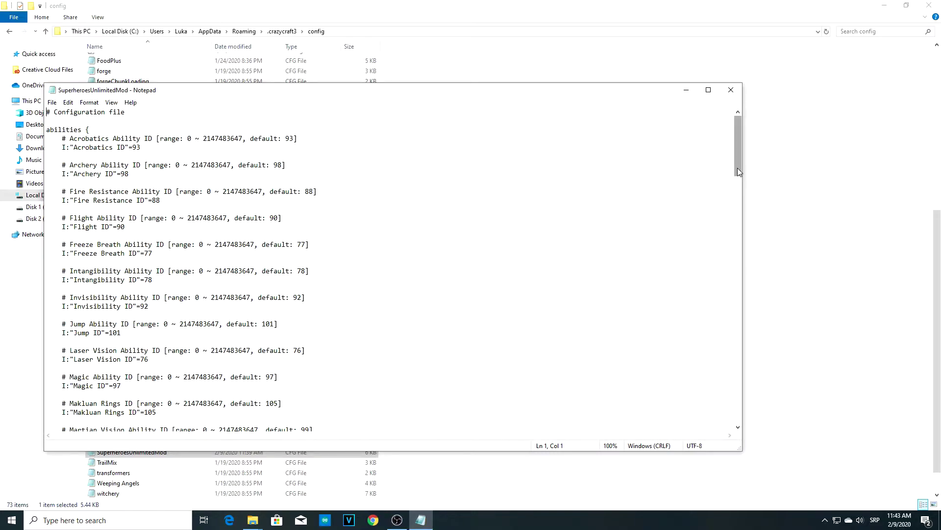
Set "All Crafting Table Recipes" to true in the "game rules" section
left_click_drag(738, 167, 737, 306)
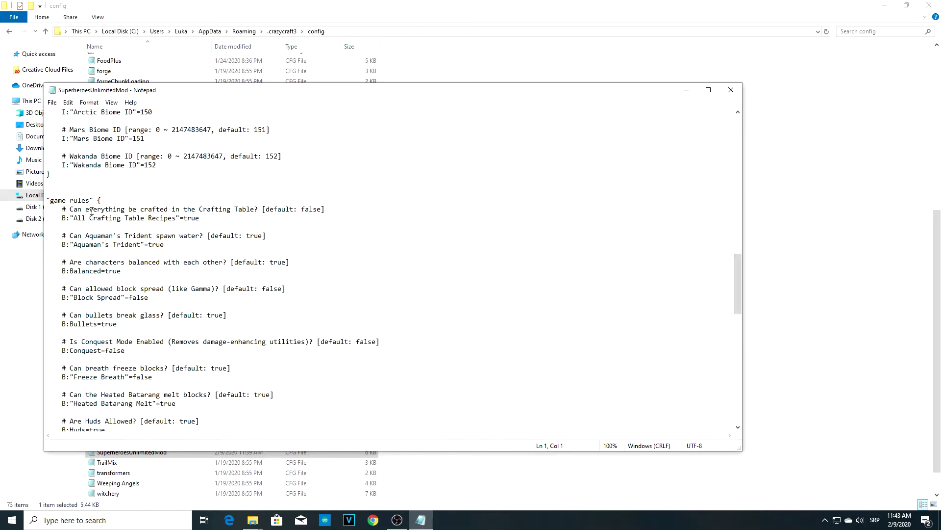
left_click_drag(72, 210, 321, 211)
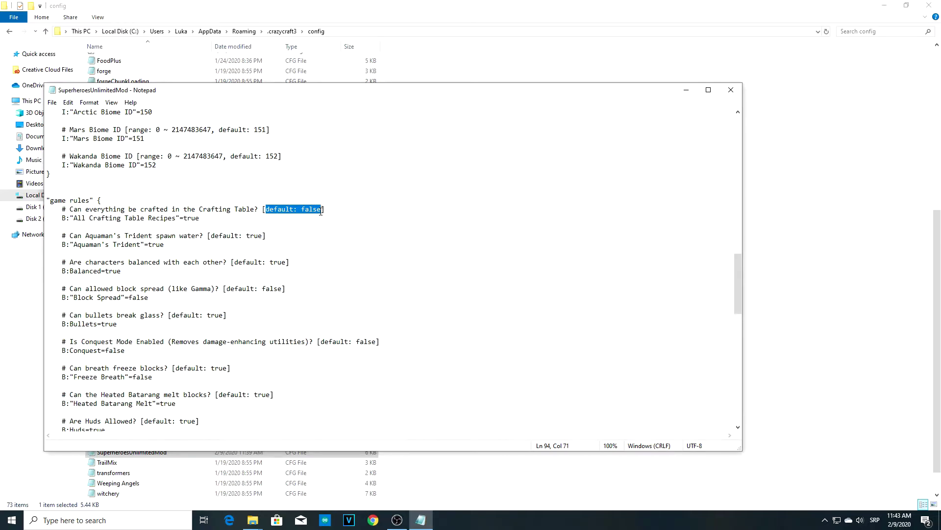
left_click_drag(200, 218, 185, 221)
key("BackSpace")
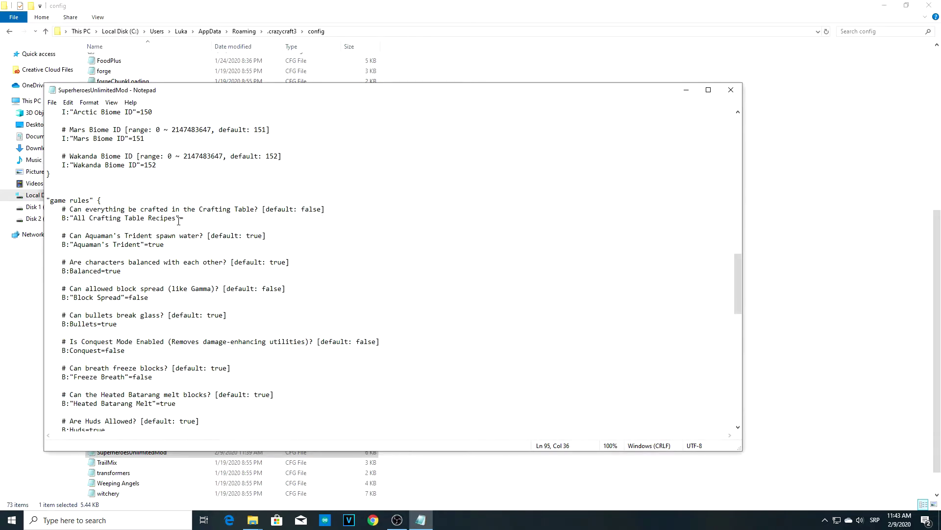
type("true")
Check the "Freeze Breath" game rule, then save the SuperheroesUnlimitedMod file and close it
left_click_drag(69, 367, 164, 368)
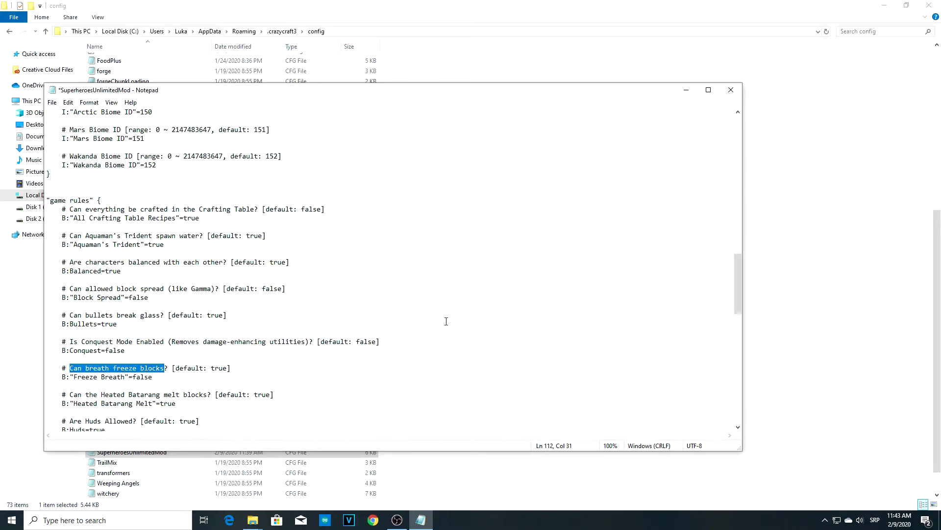
key("Down")
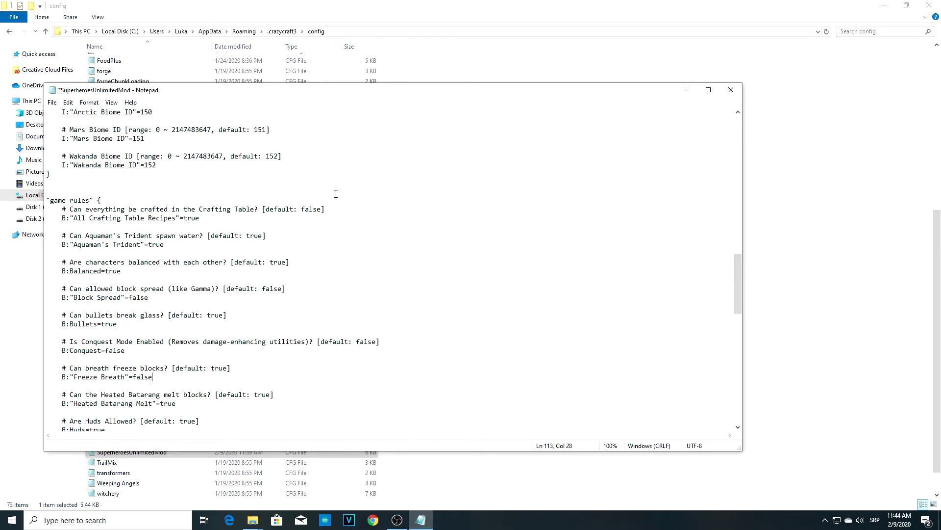
left_click(52, 102)
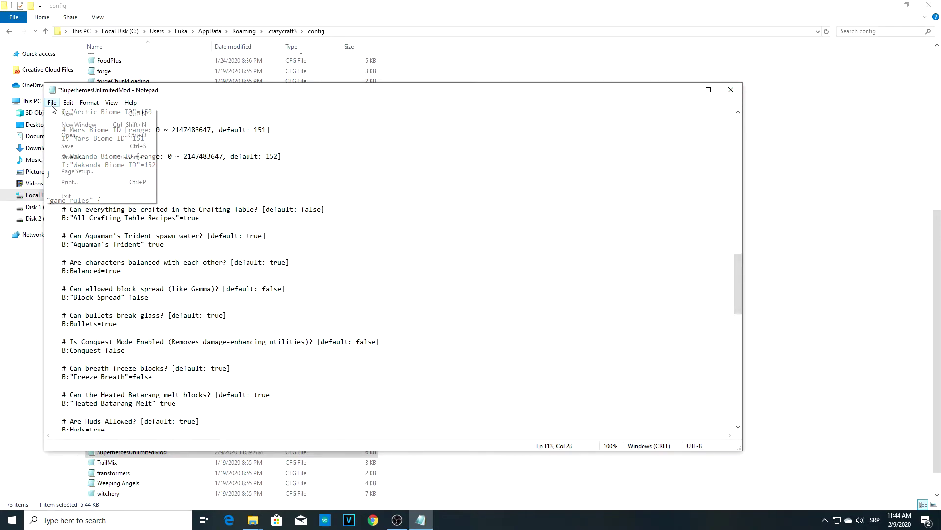
left_click(74, 147)
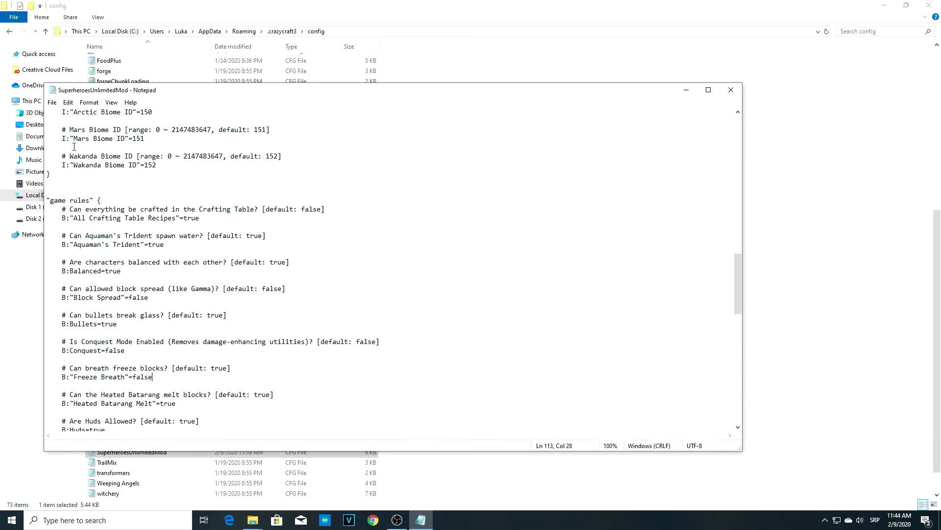
left_click(730, 90)
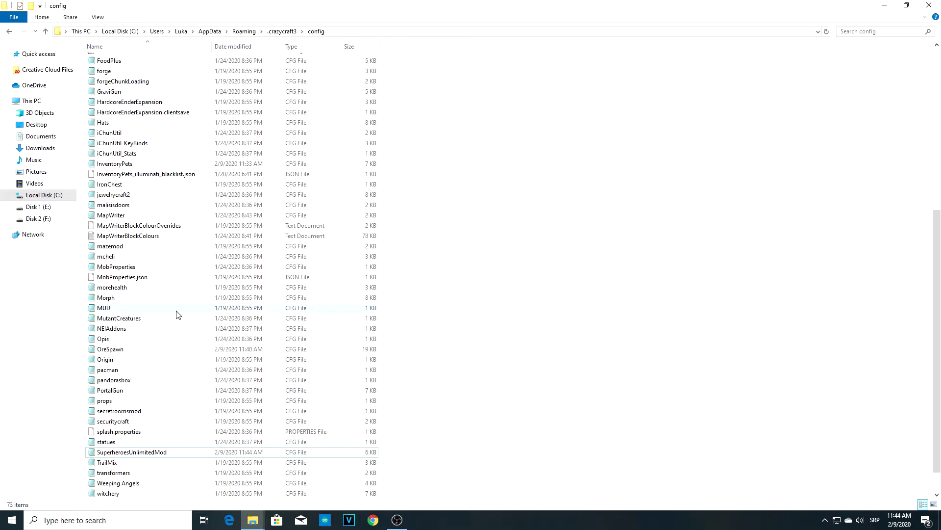
Open the OreSpawn configuration file and set DuplicatorTreeEnable and BigBerthaPvp to 1 in the orespawntweaks section
double_click(181, 349)
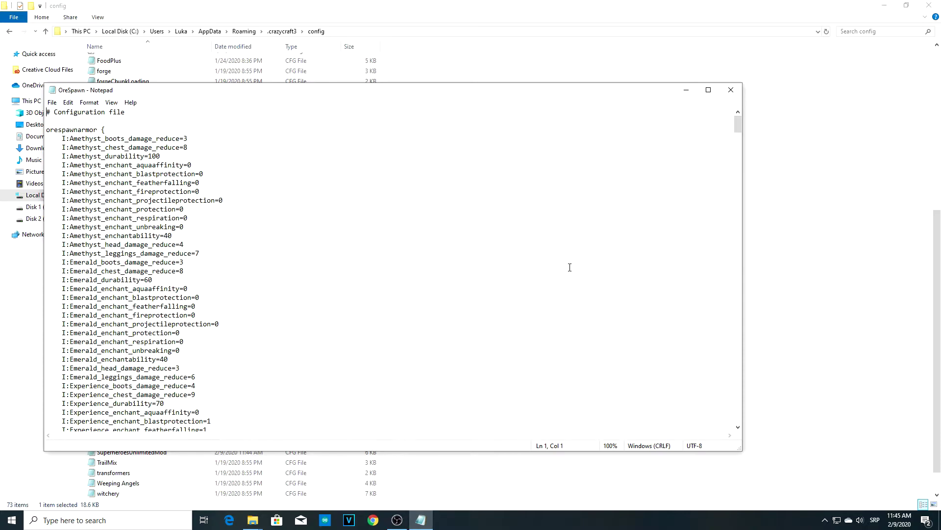
left_click_drag(737, 127, 737, 375)
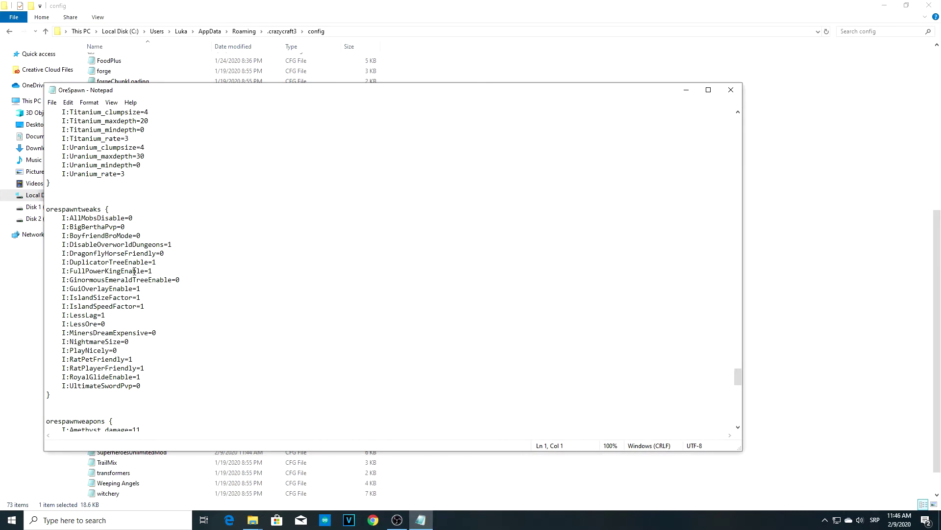
left_click(154, 263)
key("BackSpace")
type("0")
key("BackSpace")
type("1")
key("BackSpace")
type("1")
Save the OreSpawn configuration file and close it
left_click(68, 102)
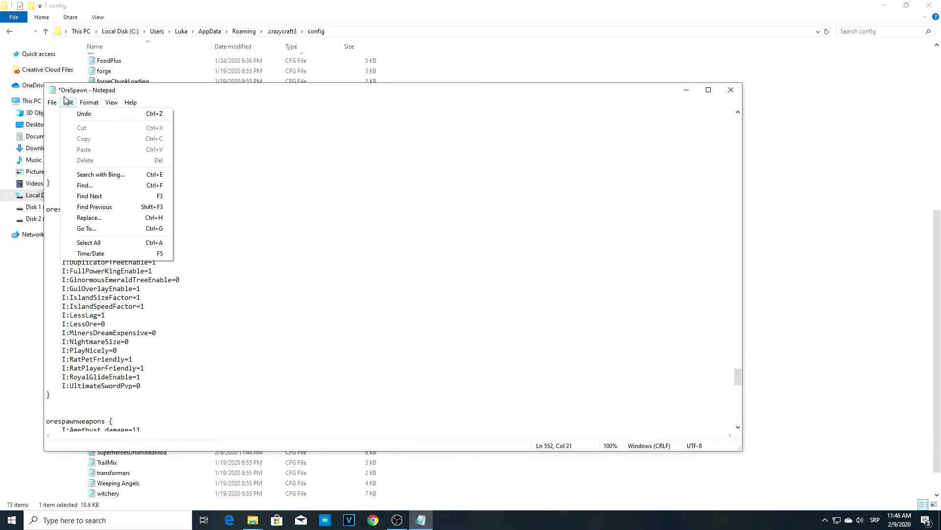
mouse_move(52, 102)
left_click(68, 149)
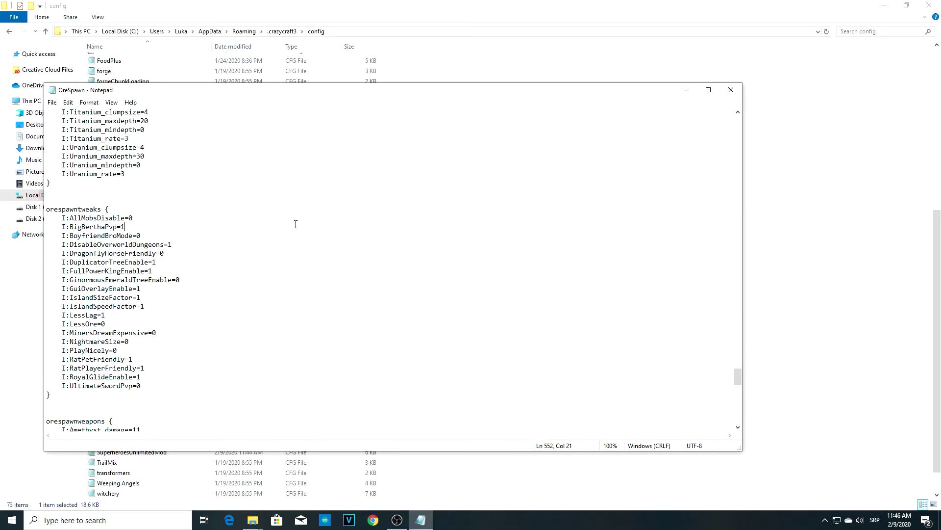
left_click(731, 89)
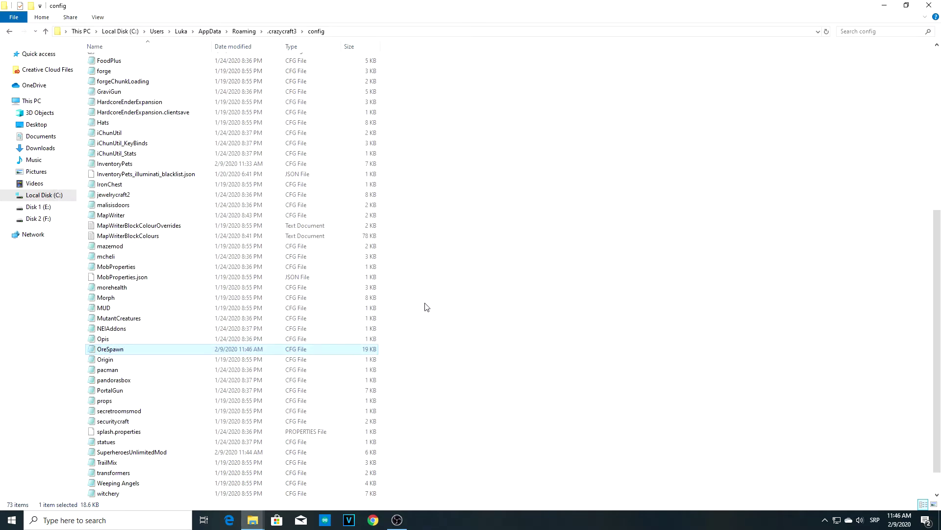
Search the config folder for "inv" and open the InventoryPets CFG file
scroll(426, 384, "down", 1)
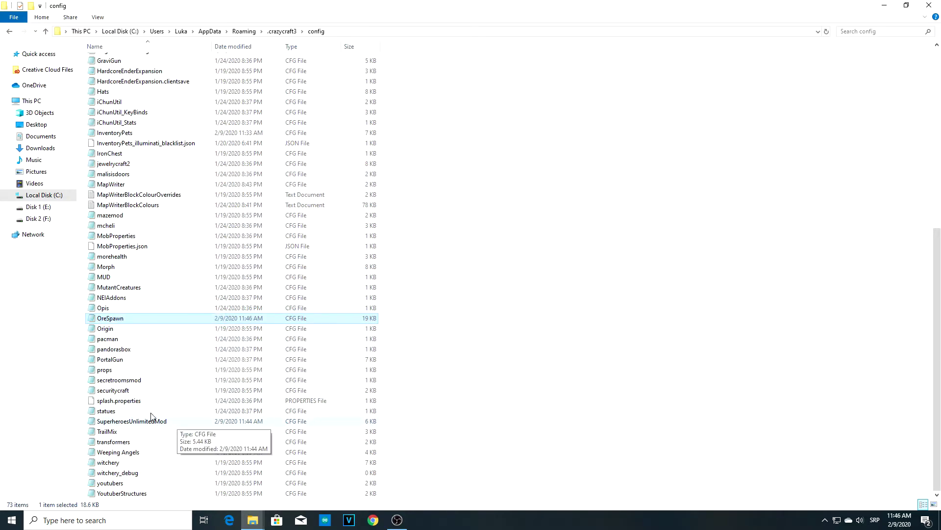
scroll(148, 392, "up", 1)
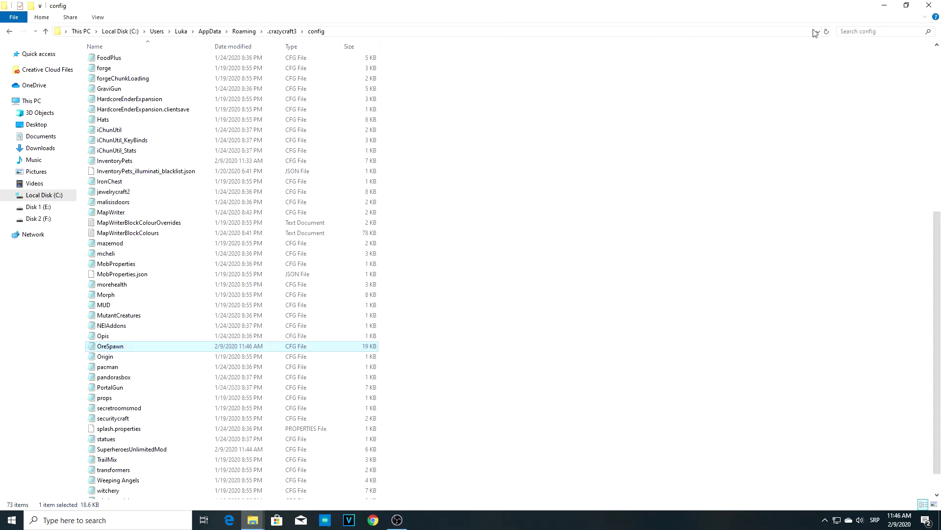
left_click(860, 31)
type("i")
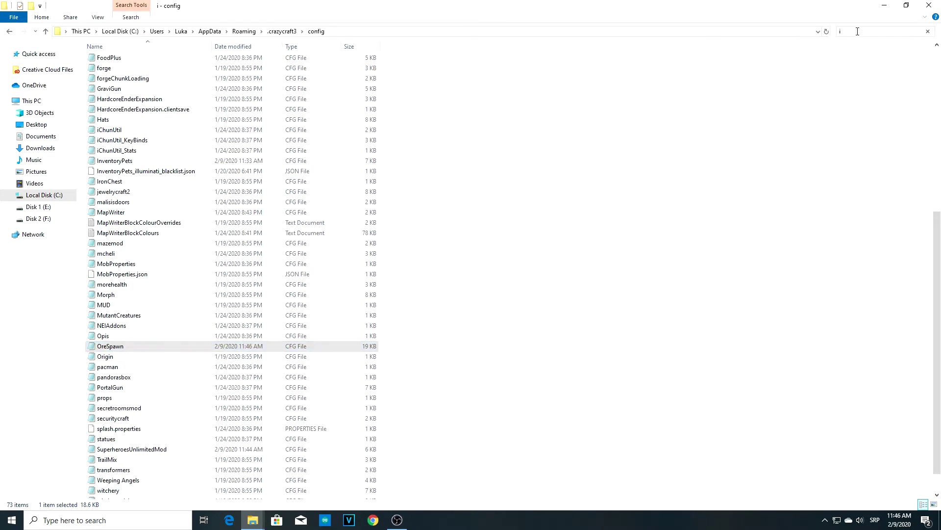
type("nv")
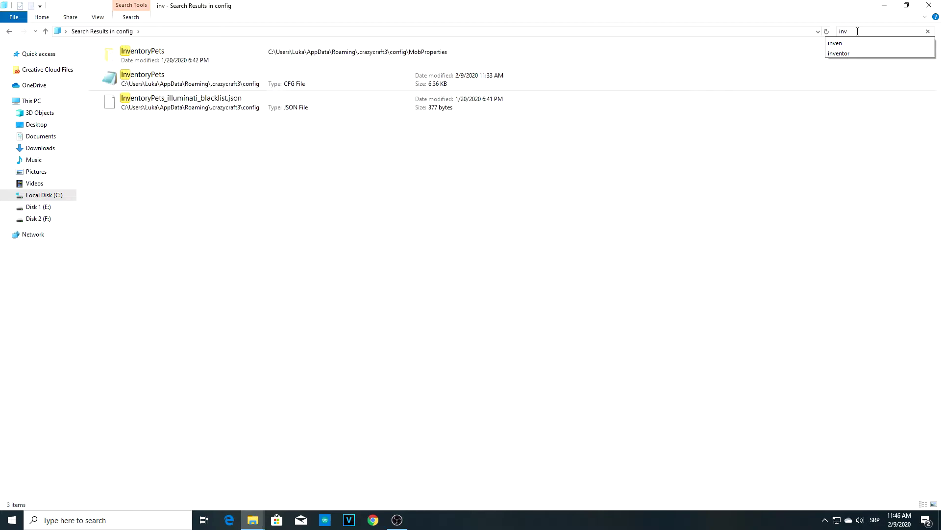
double_click(159, 84)
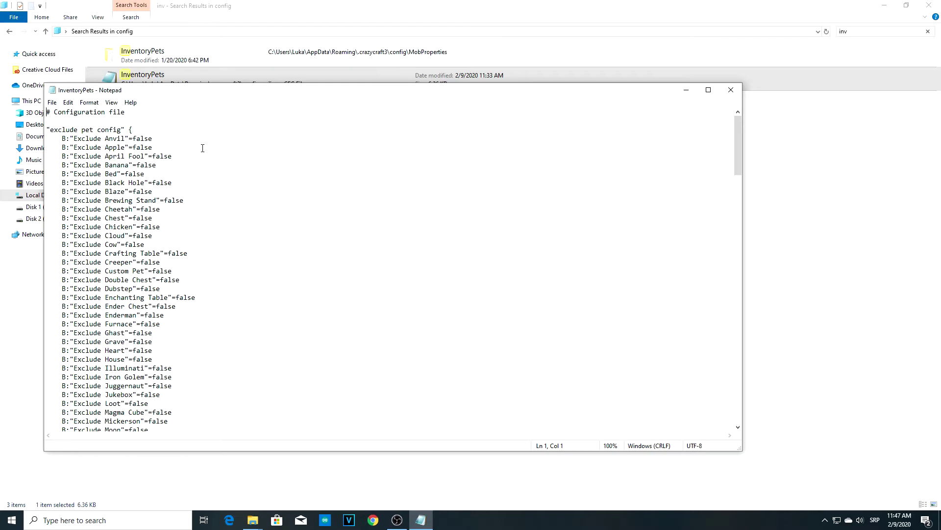
Set "Cloud Flying Speed (1-4)" to 4 in the "game config" section of the InventoryPets file
scroll(209, 151, "down", 1)
scroll(202, 151, "up", 1)
scroll(201, 154, "down", 3)
scroll(201, 156, "down", 5)
scroll(221, 177, "down", 6)
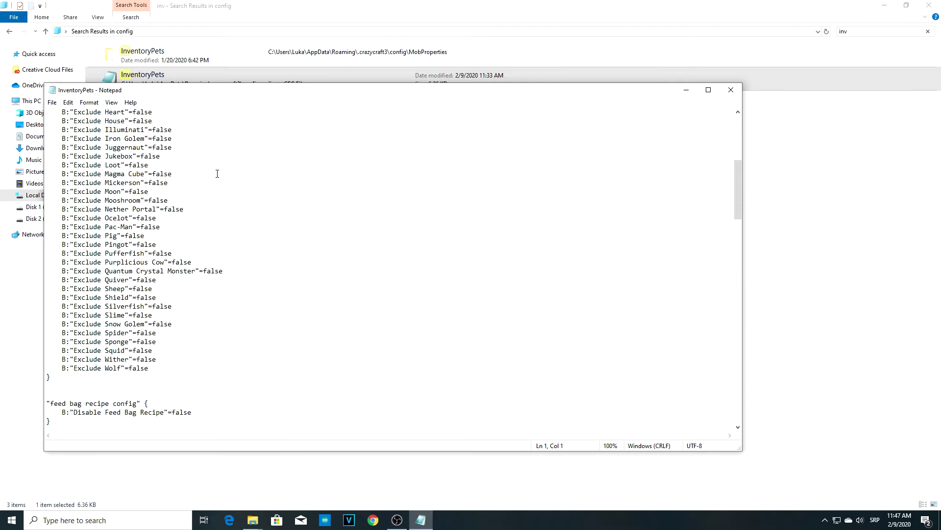
scroll(218, 174, "down", 1)
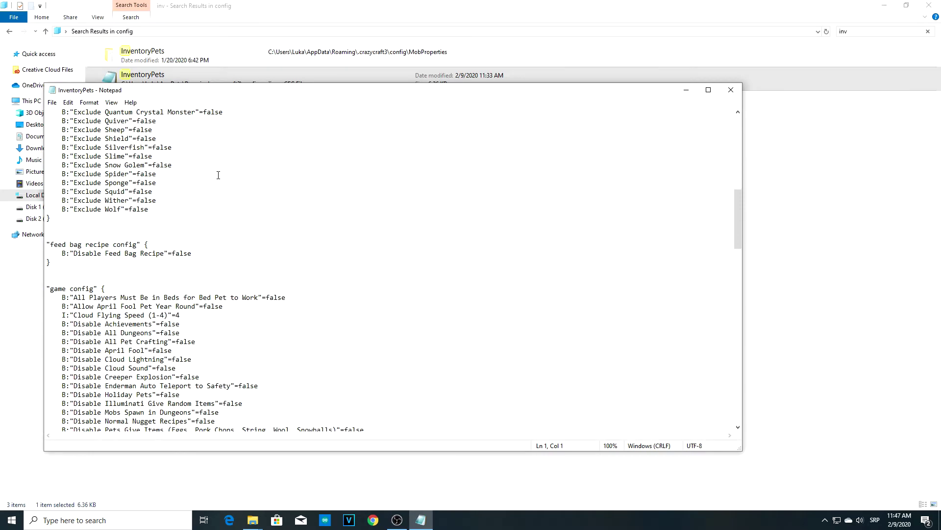
scroll(105, 236, "down", 1)
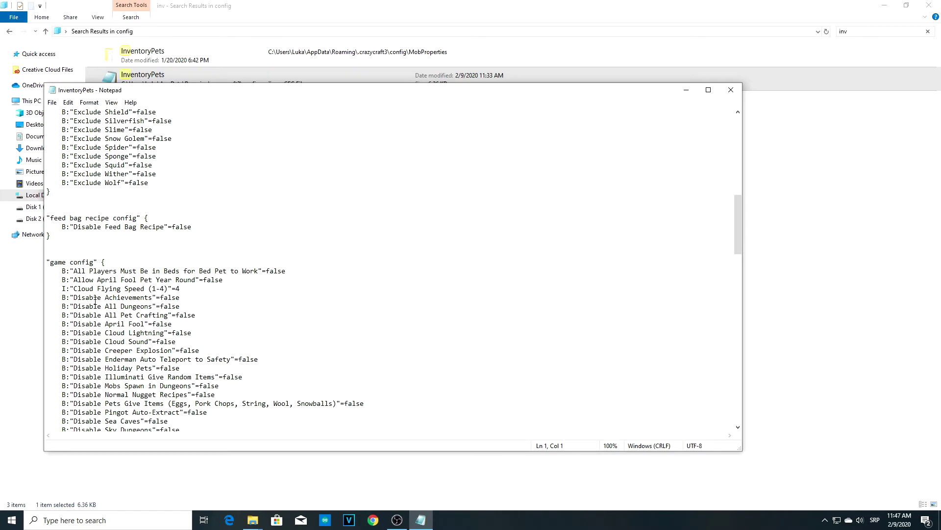
left_click_drag(74, 290, 166, 288)
left_click(182, 289)
key("BackSpace")
type("3")
key("BackSpace")
type("4")
Review the options of the "game config" section, including "Disable Sky Dungeons", down to the start of "pet recipe config"
scroll(275, 305, "down", 1)
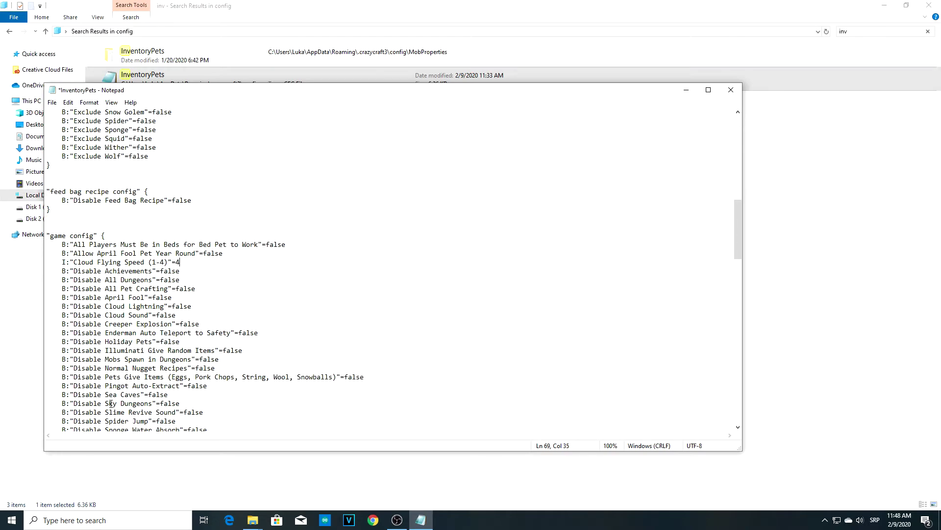
left_click_drag(78, 403, 156, 404)
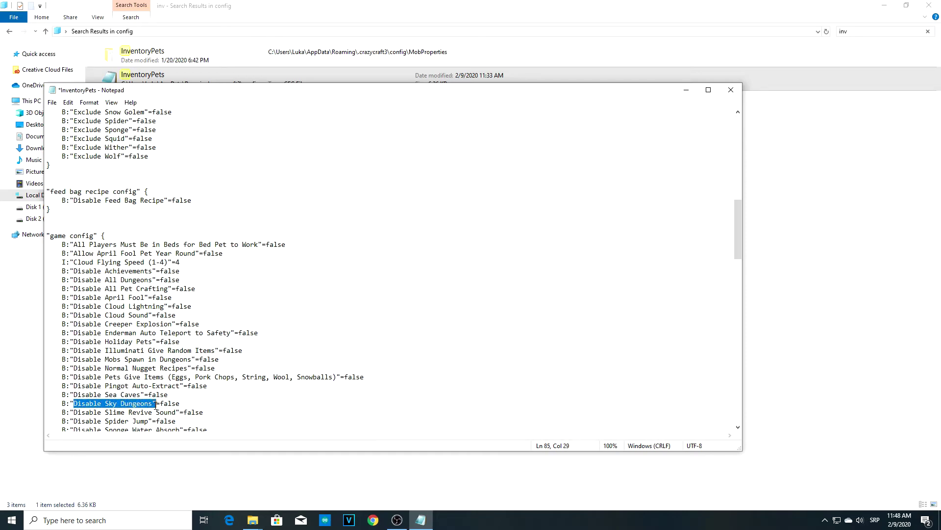
key("End")
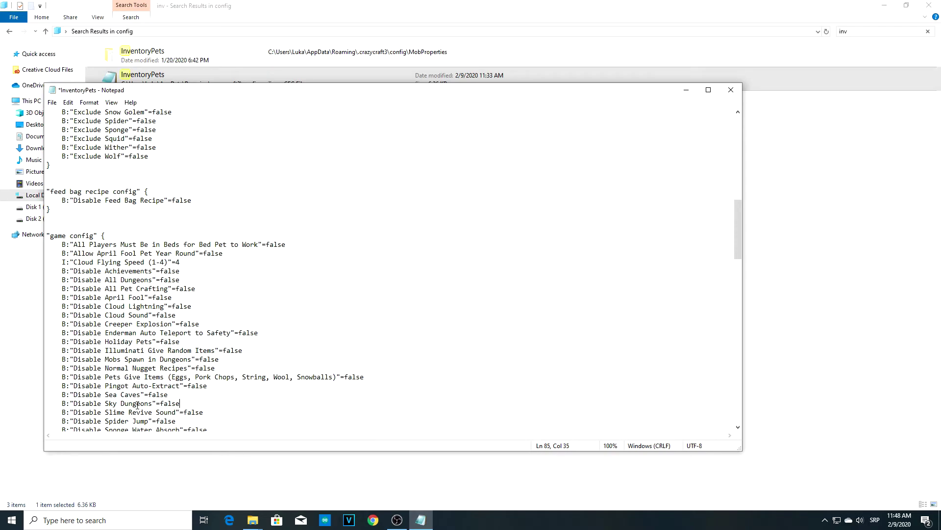
scroll(137, 404, "down", 10)
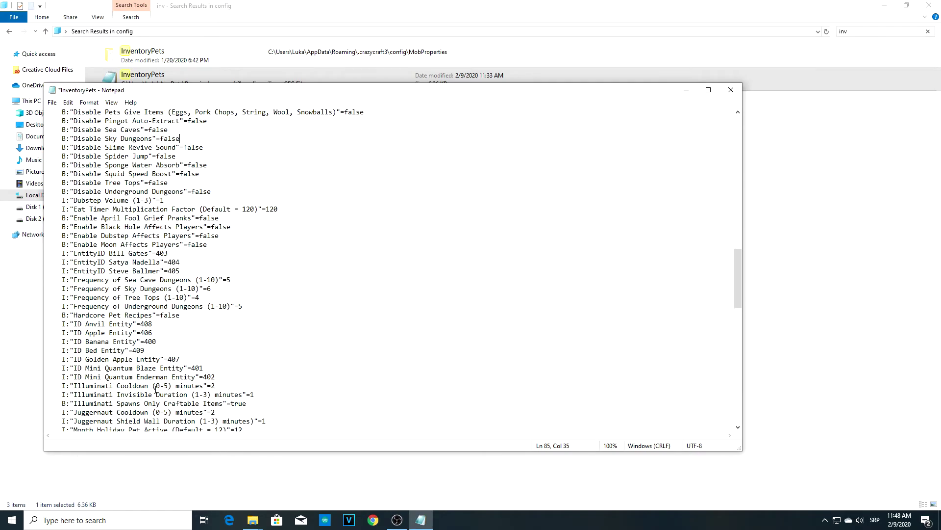
scroll(156, 388, "down", 9)
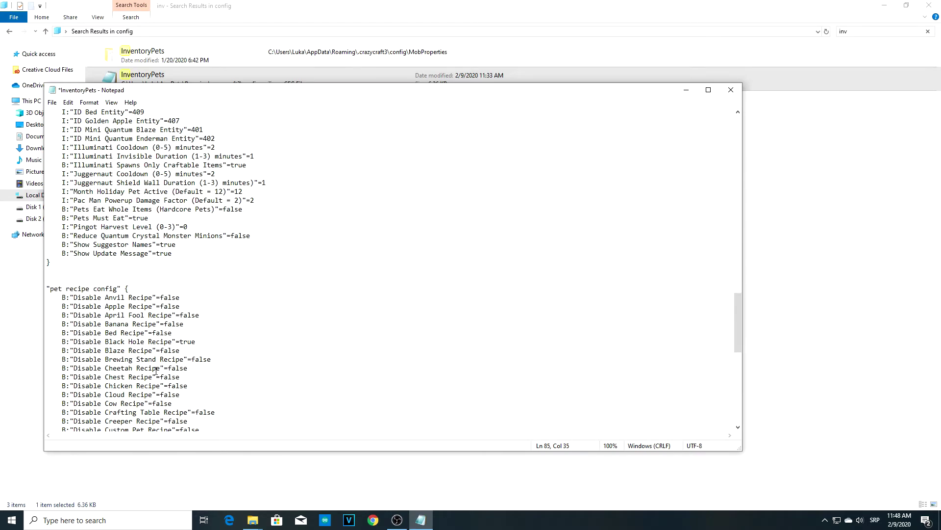
scroll(155, 371, "down", 1)
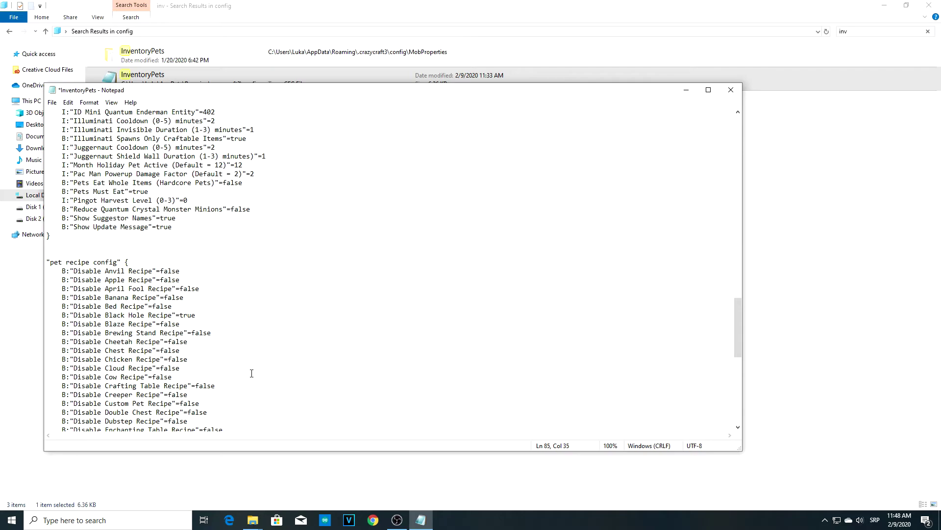
Set "Disable Pufferfish Recipe" to false in the "pet recipe config" section of the InventoryPets file
scroll(250, 371, "down", 4)
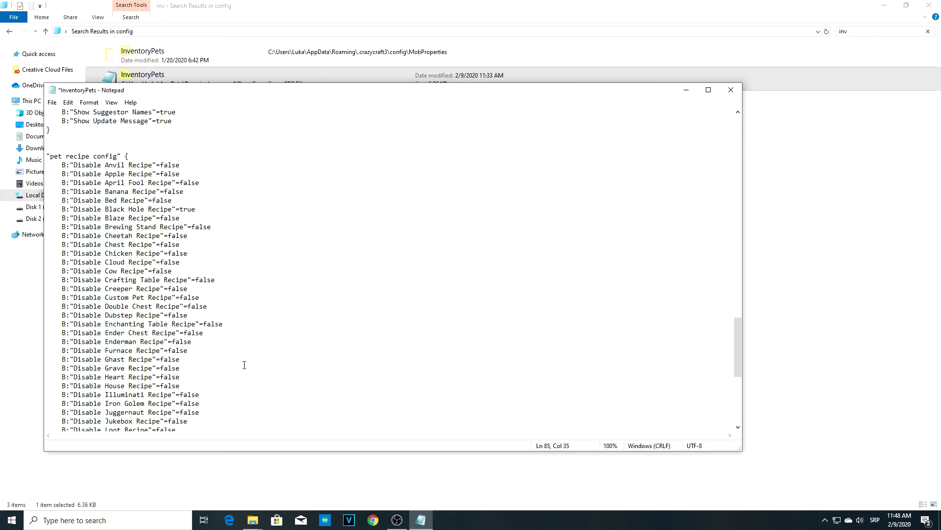
scroll(245, 364, "down", 4)
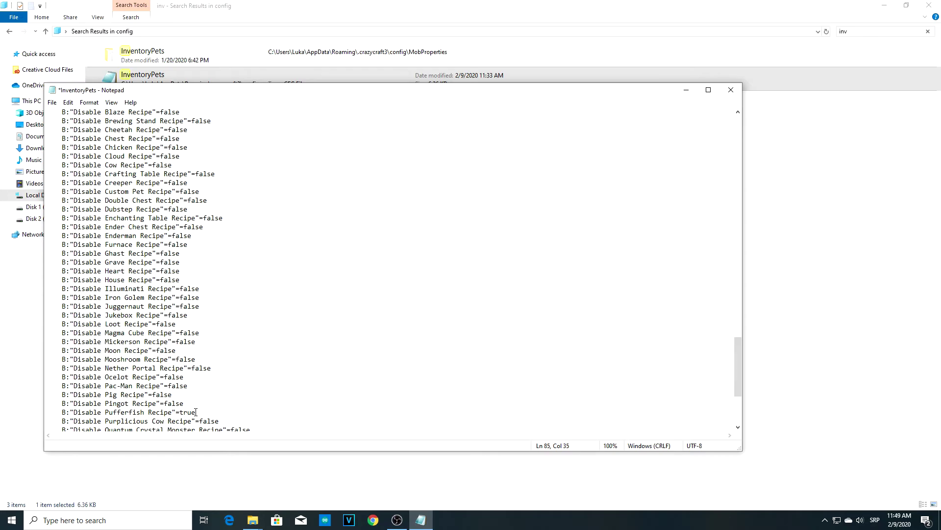
left_click(196, 413, "shift")
left_click(180, 414, "shift")
key("BackSpace")
type("false")
Set "Disable Cloud Recipe" to true in the "pet recipe config" section, and close the InventoryPets file with its changes saved
scroll(289, 406, "down", 5)
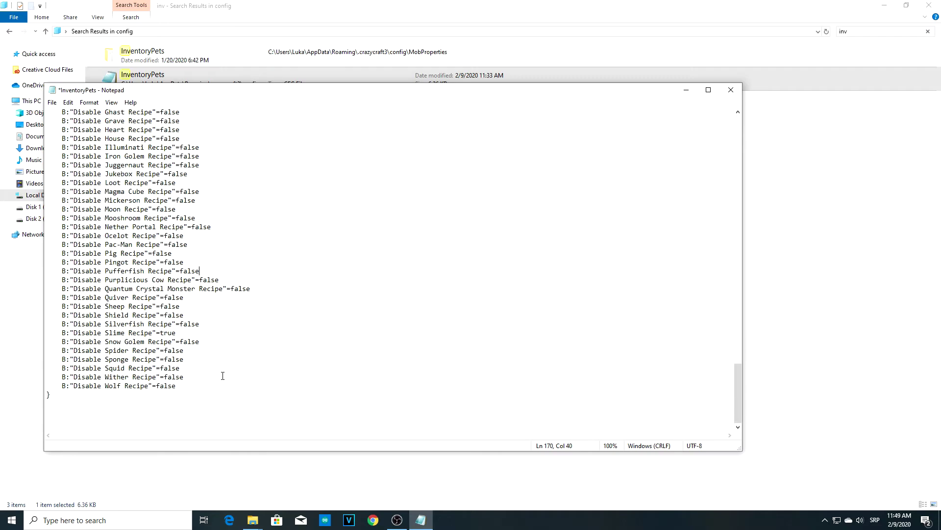
scroll(225, 377, "up", 4)
scroll(224, 350, "up", 4)
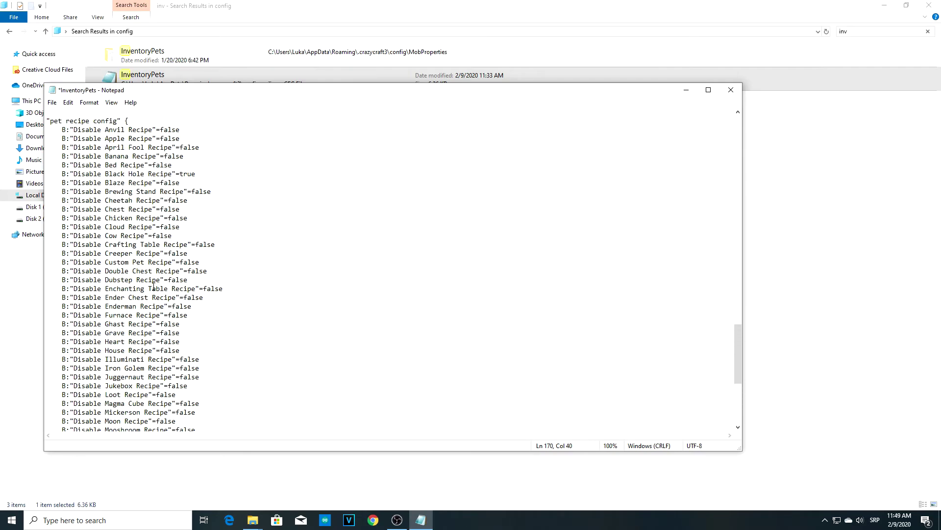
left_click(184, 226)
key("BackSpace")
key("BackSpace")
key("BackSpace")
key("BackSpace")
key("BackSpace")
type("t")
key("BackSpace")
type("f")
key("BackSpace")
key("BackSpace")
key("BackSpace")
key("BackSpace")
key("BackSpace")
type("true")
left_click(732, 90)
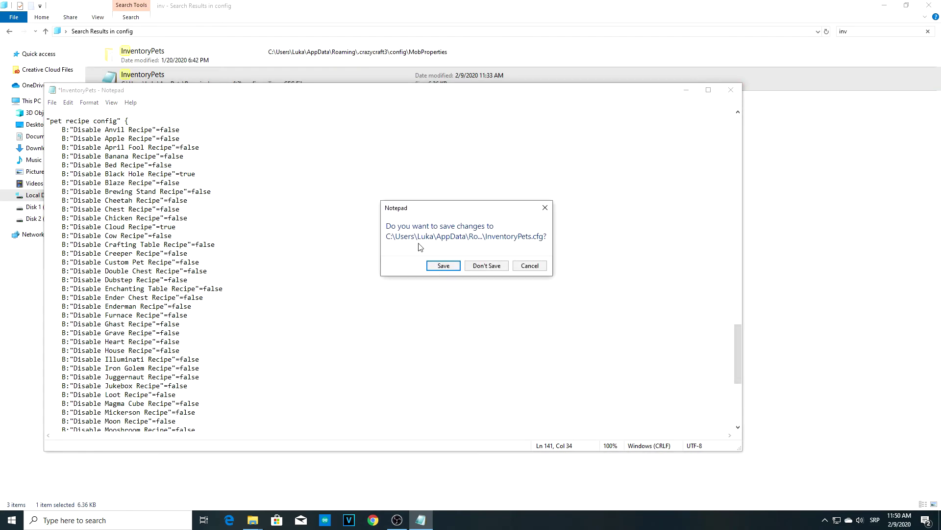
left_click(444, 266)
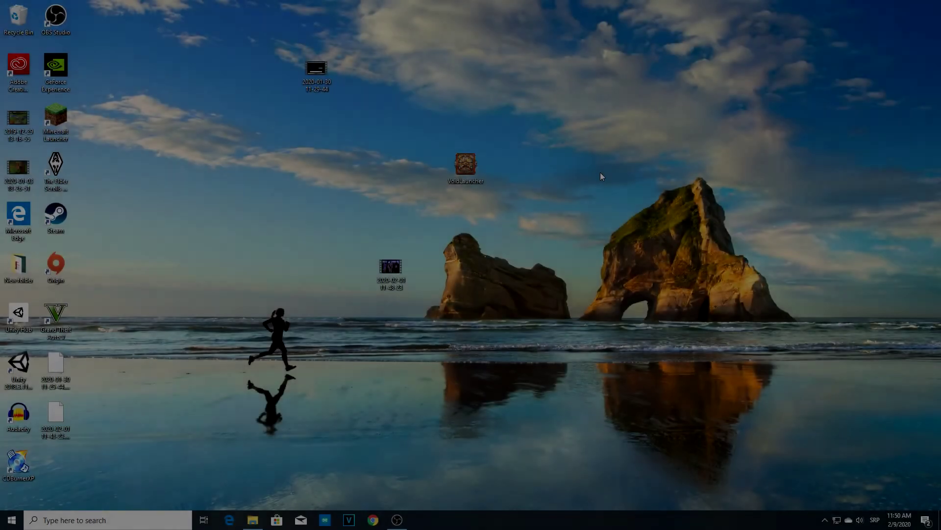